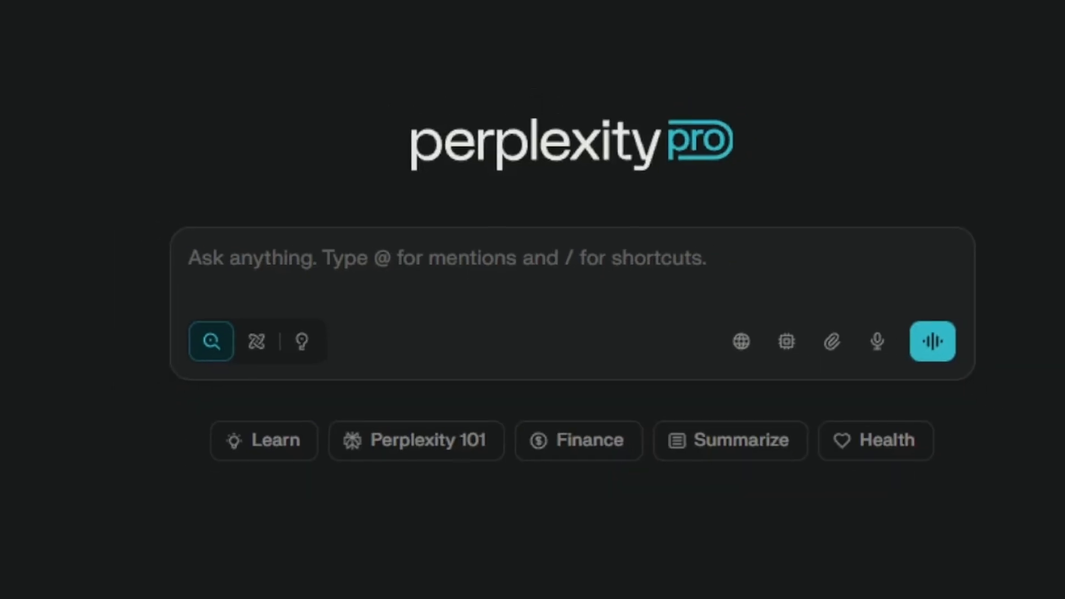
# List the available slash shortcuts in the prompt and preview the descriptions of teach-me-comet and trending-on-social
pyautogui.click(266, 264)
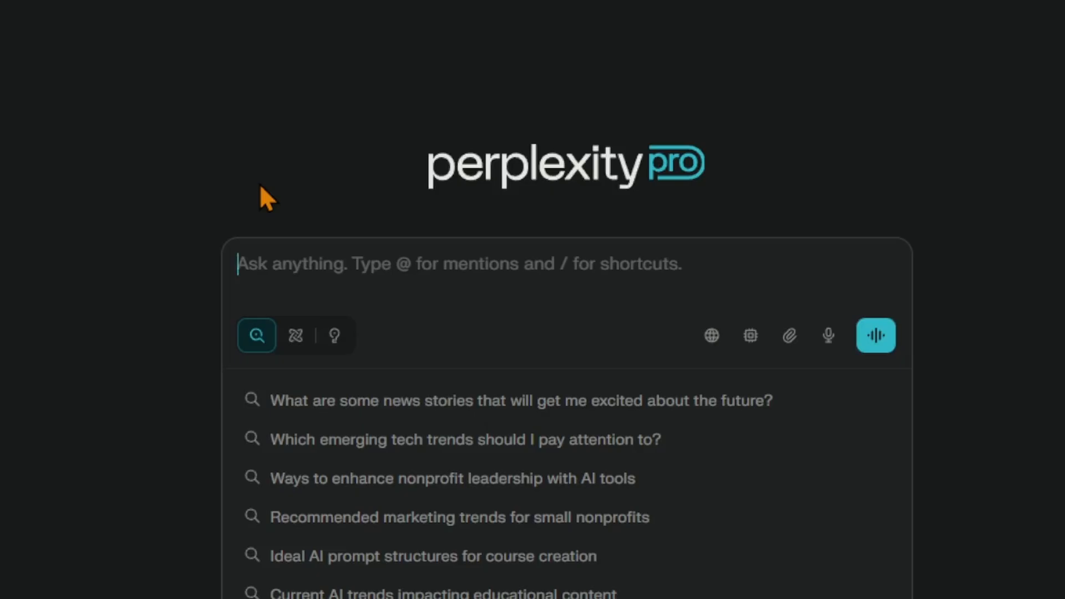
pyautogui.write('/')
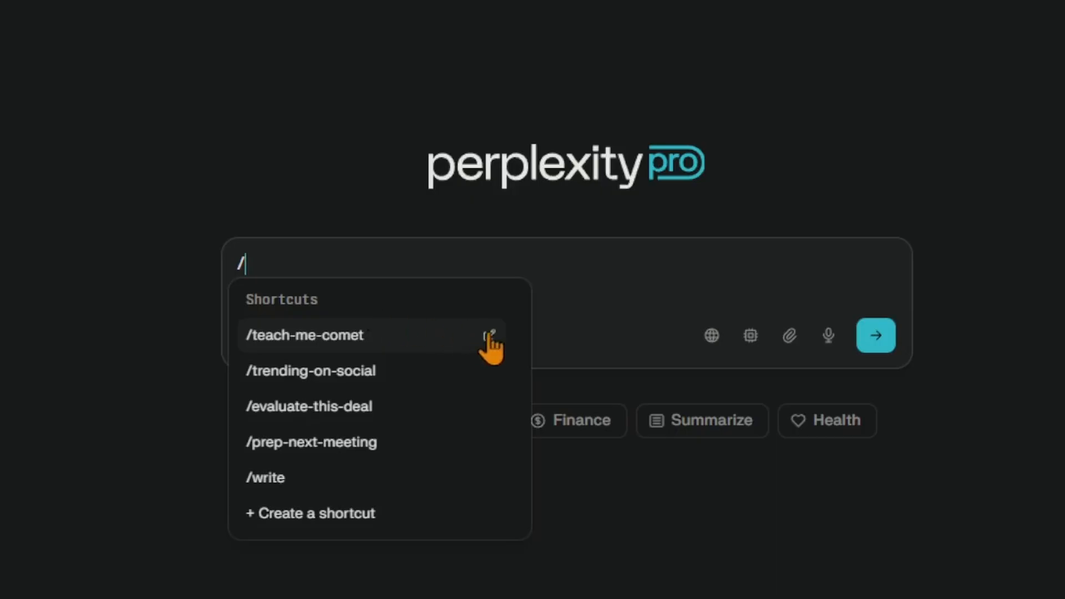
pyautogui.moveTo(490, 337)
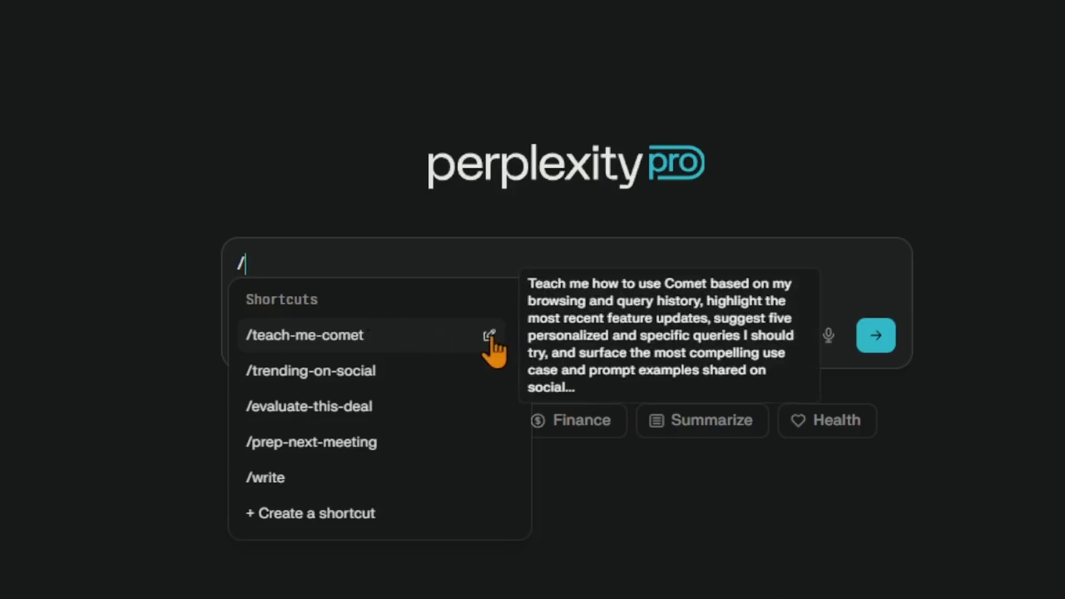
pyautogui.moveTo(479, 361)
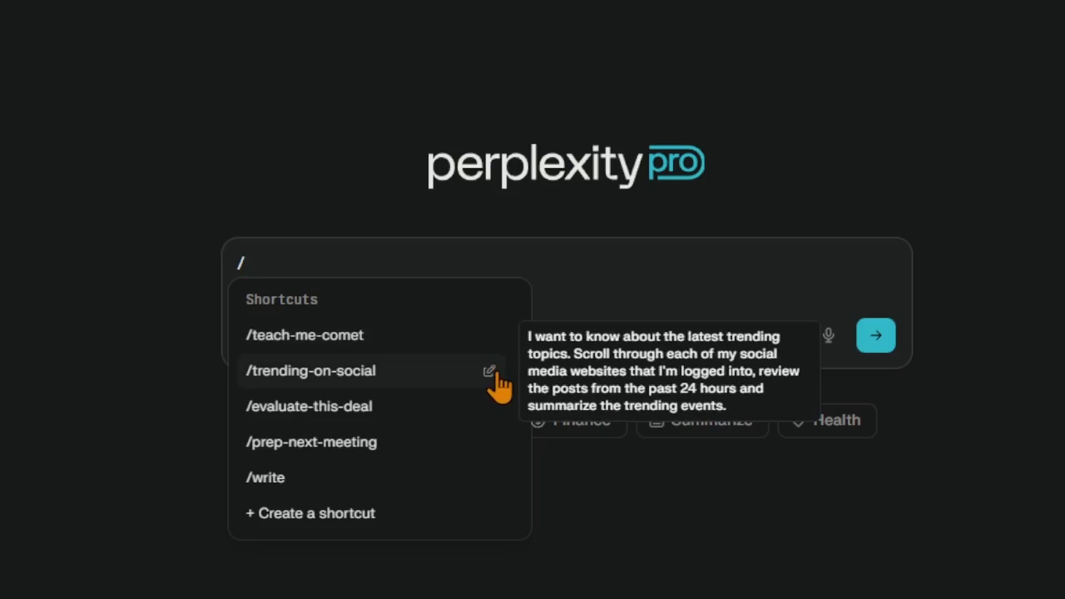
pyautogui.moveTo(498, 415)
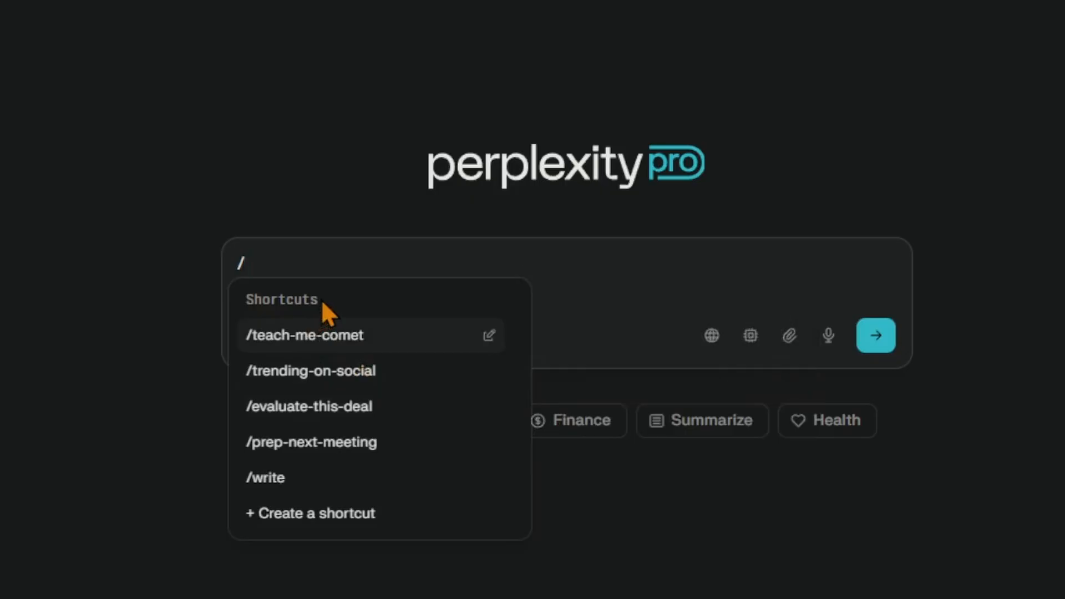
# Create a shortcut named "quote" with the instructions "Tell me a random motivational quote to start my day. It better involve goats!"
pyautogui.click(330, 526)
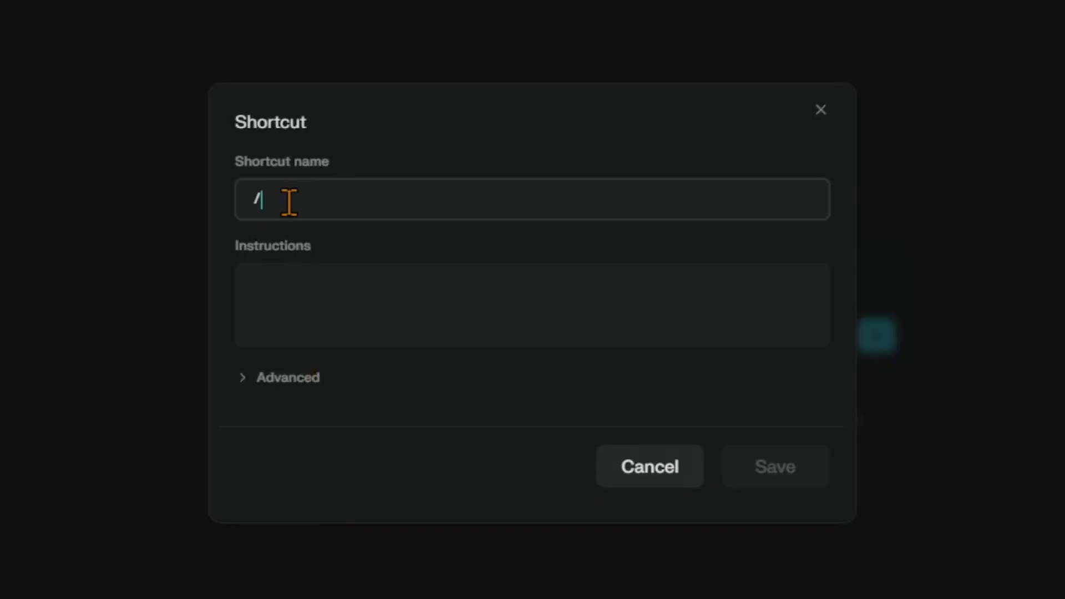
pyautogui.write('quote')
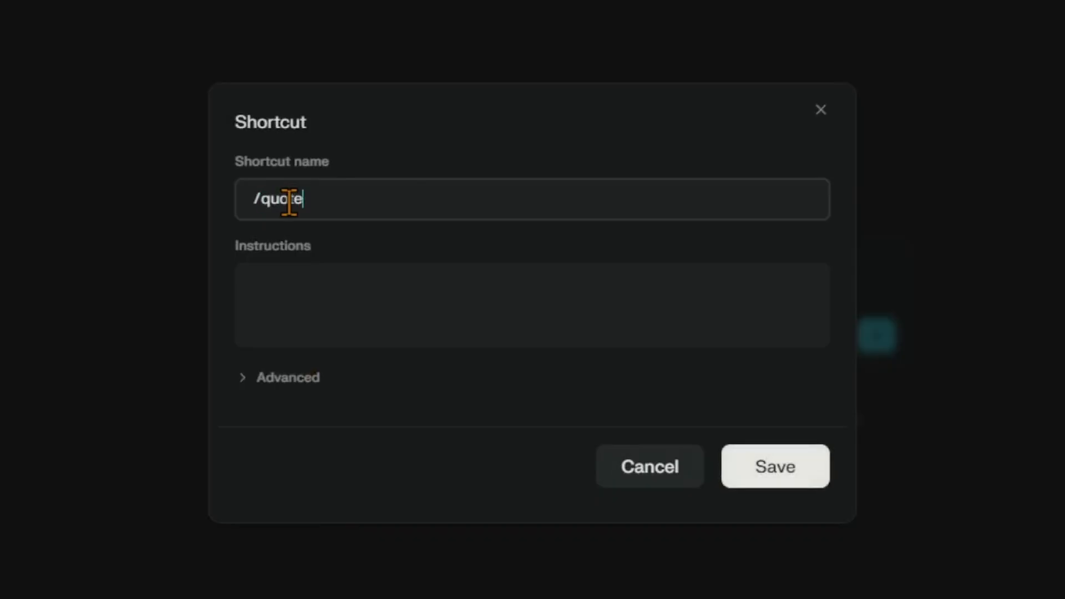
pyautogui.click(325, 284)
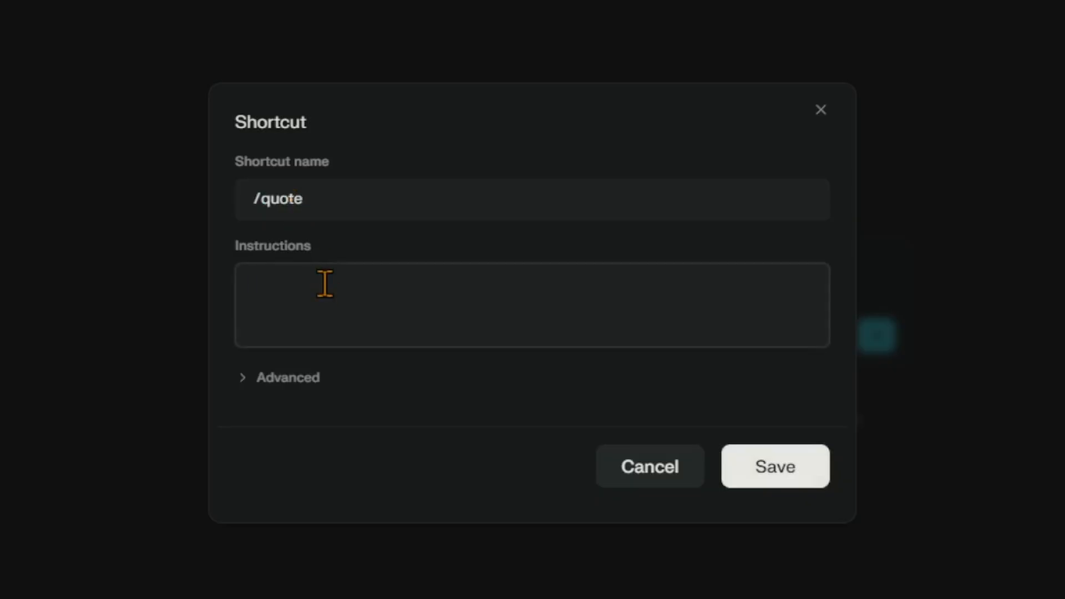
pyautogui.write('Tell me a random motivatio')
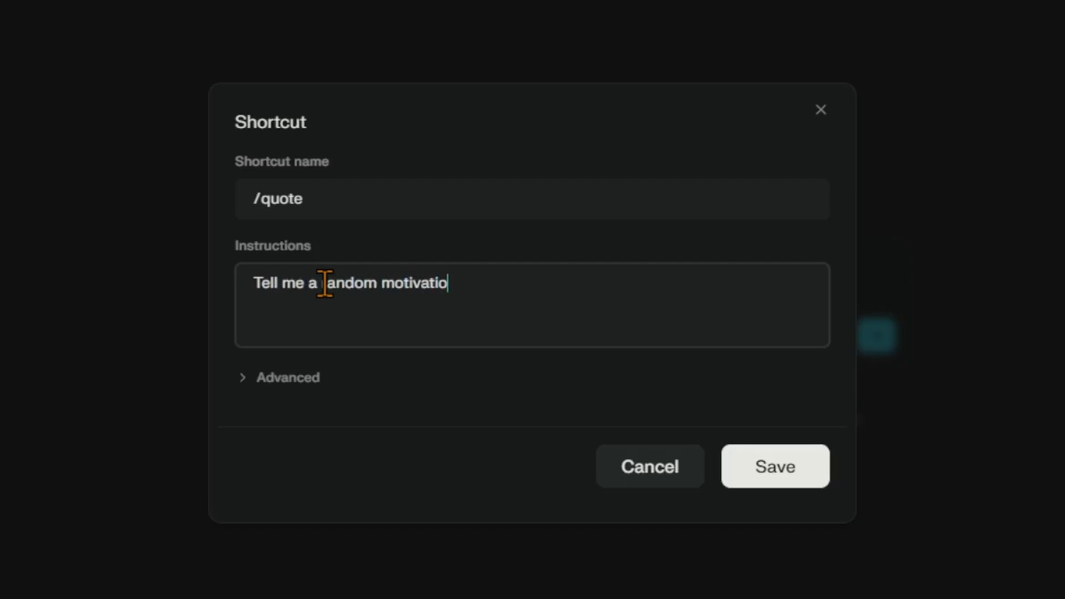
pyautogui.write('nal quote')
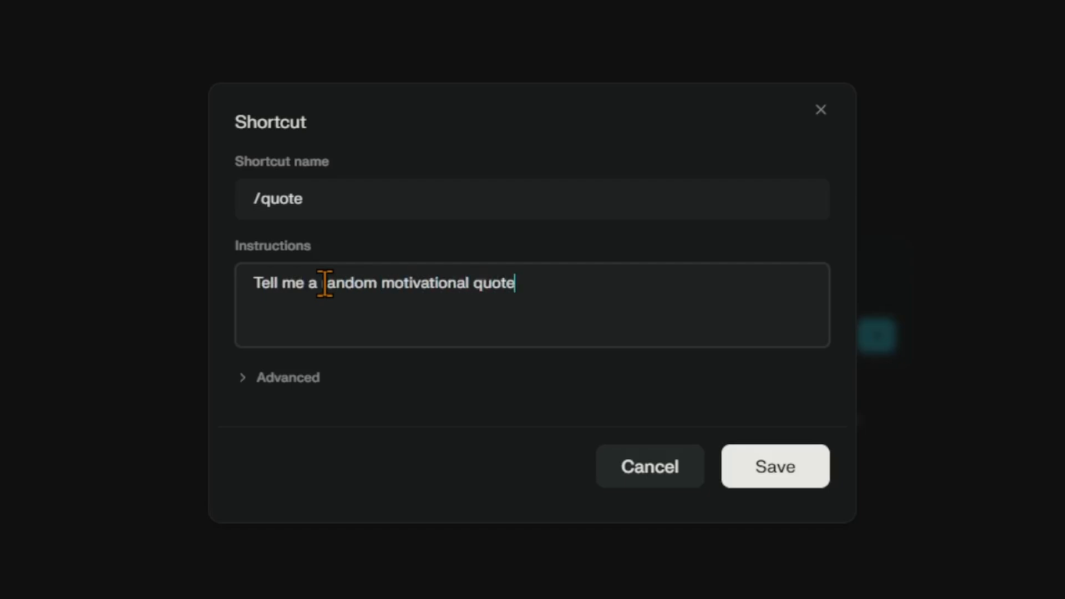
pyautogui.write(' to start my ')
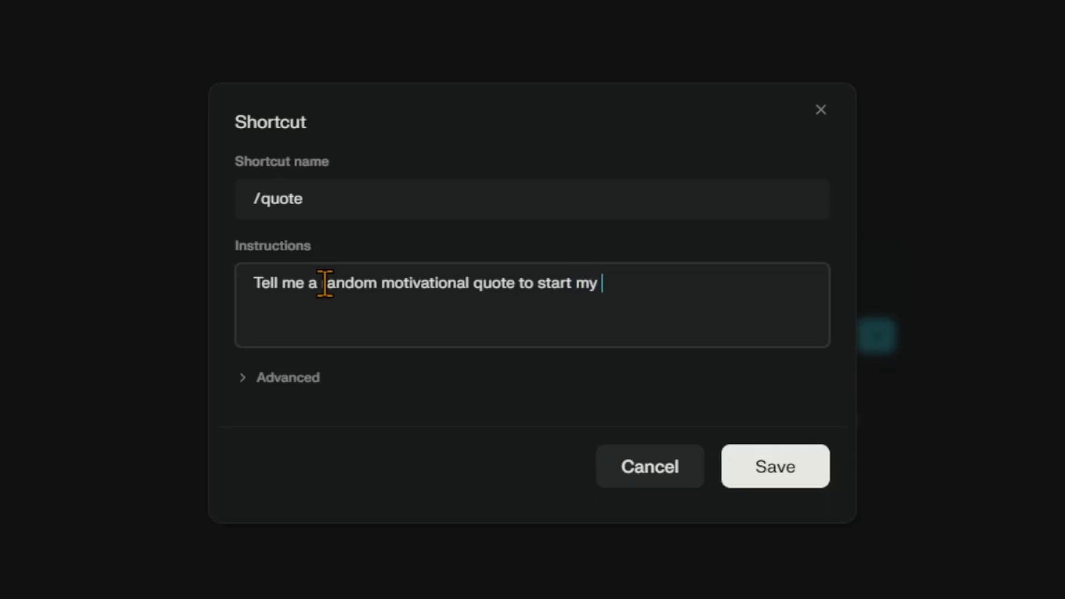
pyautogui.write('day.  It better ')
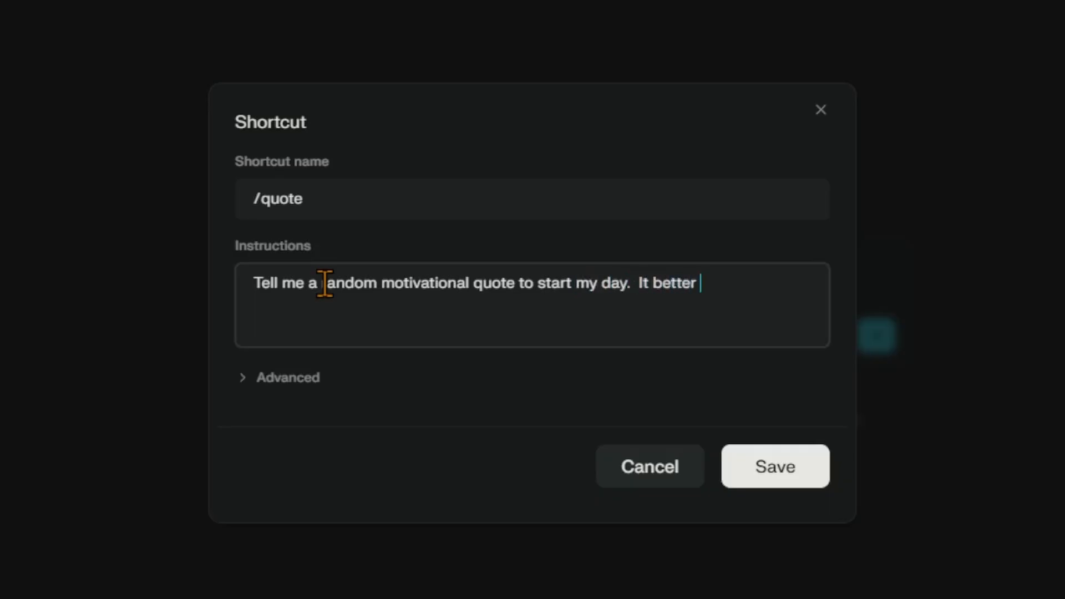
pyautogui.write('involve goats')
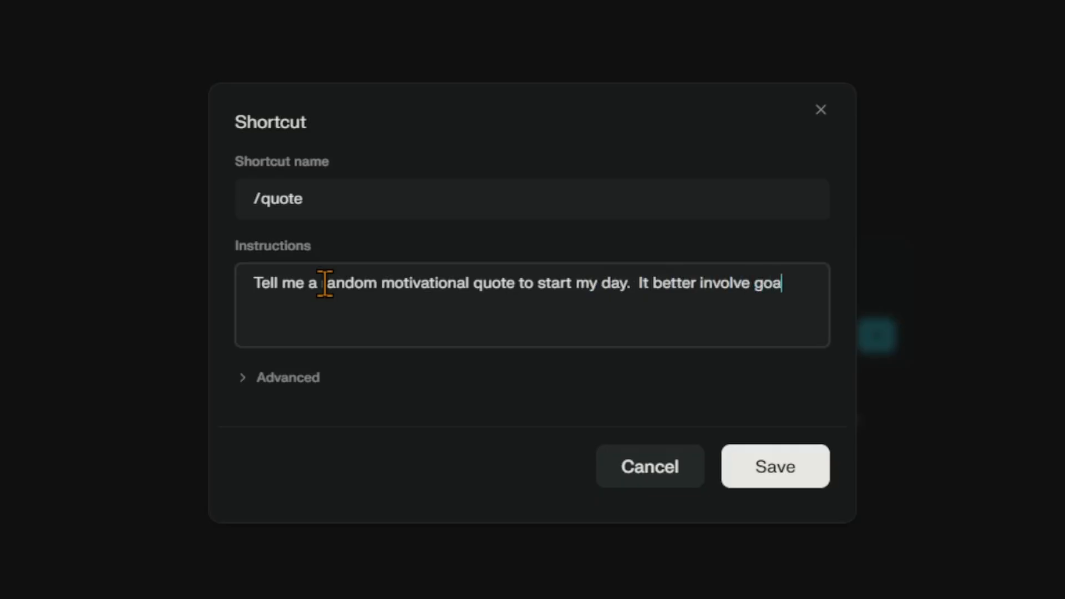
pyautogui.write('!')
# Review the shortcut's advanced model and source options, keep Best and Web, and save the shortcut
pyautogui.click(244, 377)
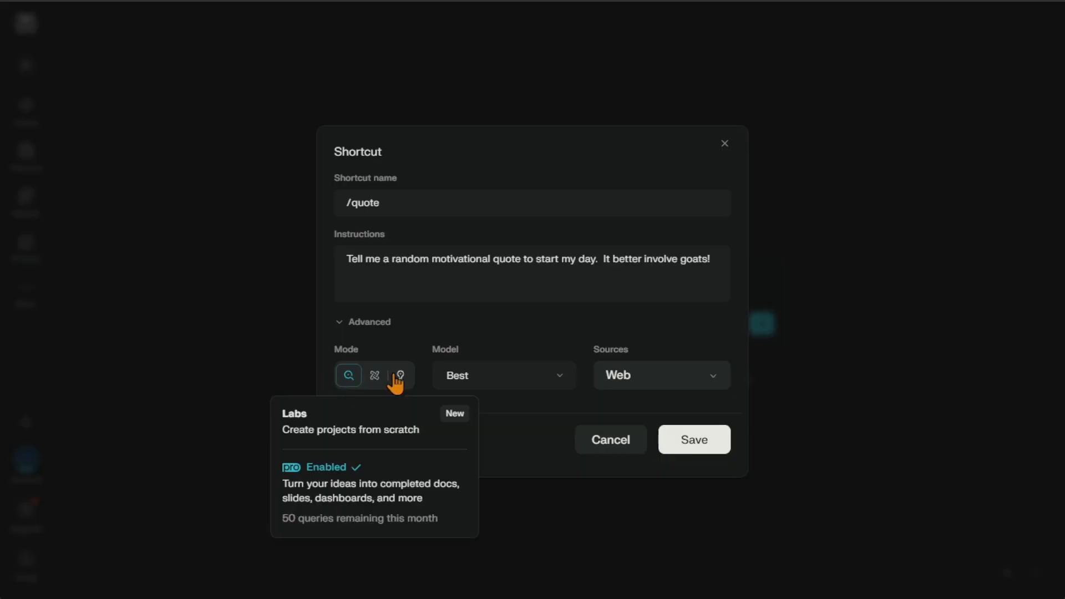
pyautogui.click(546, 386)
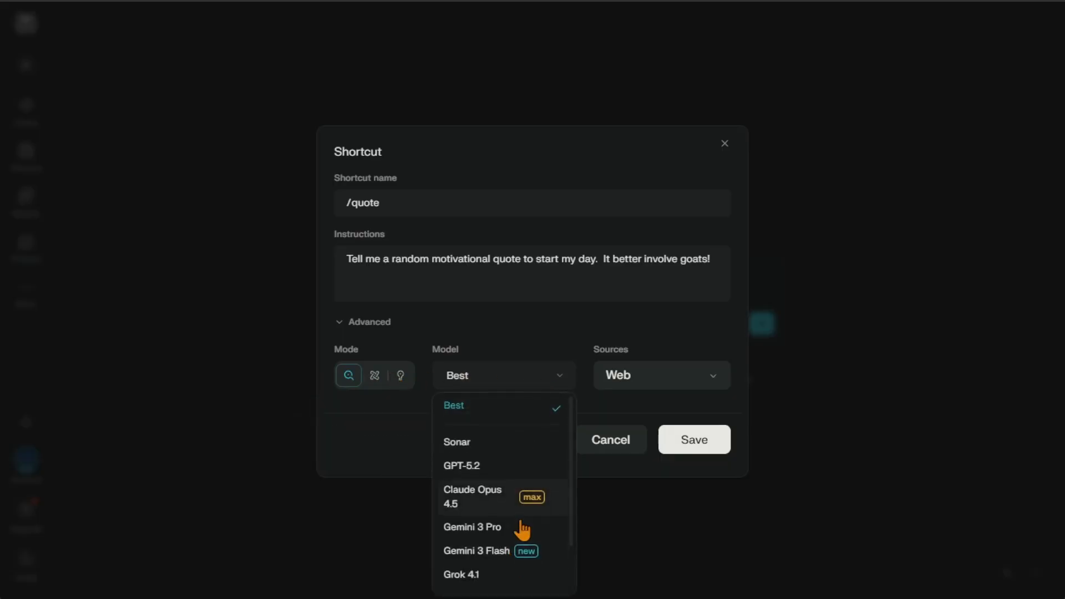
pyautogui.scroll(-1, 519, 527)
pyautogui.scroll(1, 518, 528)
pyautogui.click(658, 363)
pyautogui.click(674, 379)
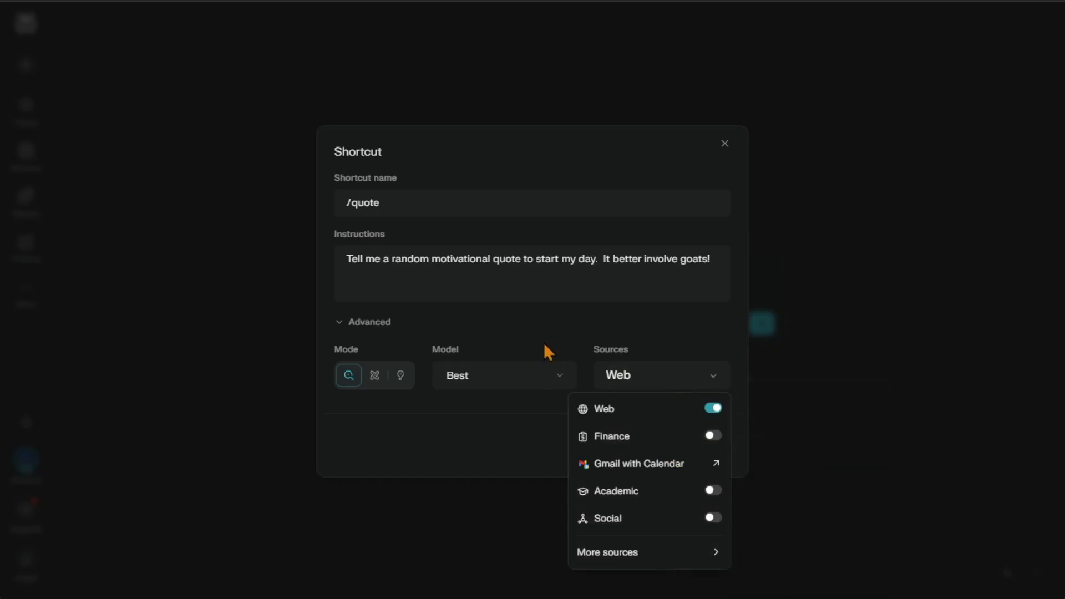
pyautogui.click(541, 393)
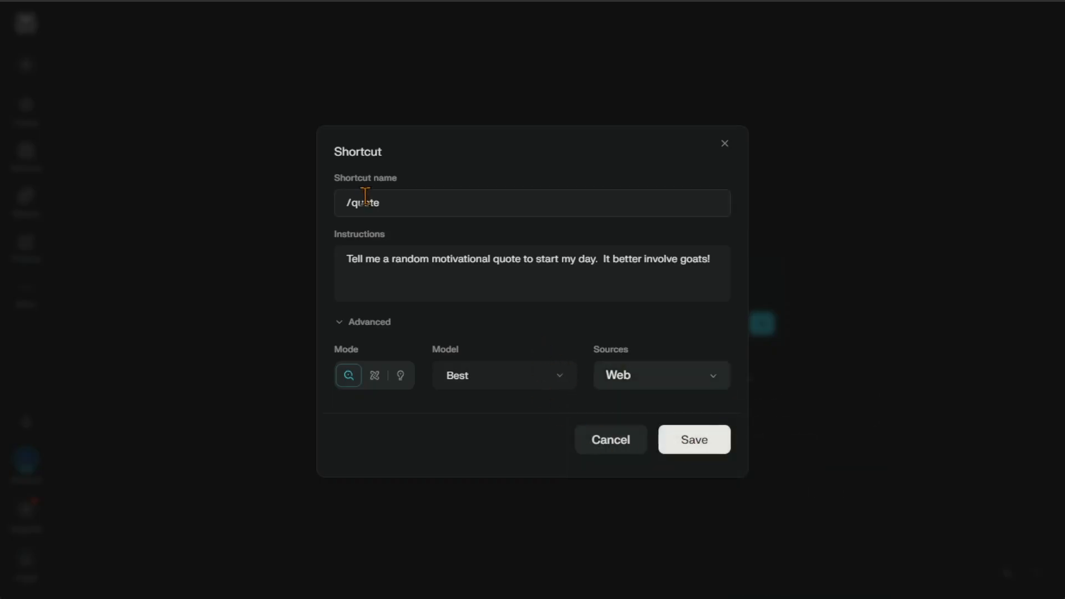
pyautogui.click(695, 441)
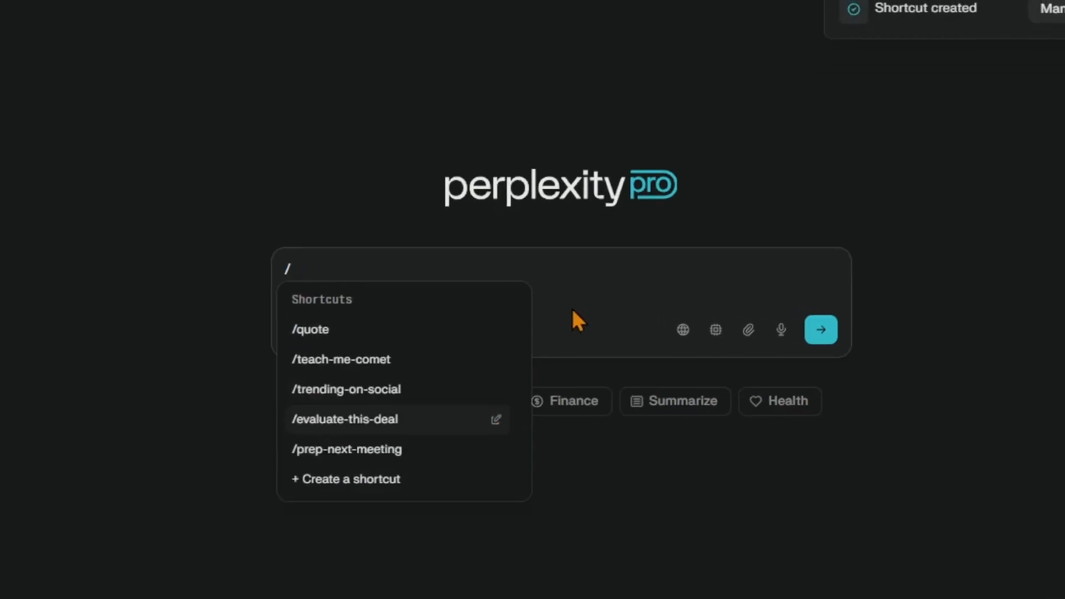
# Clear the slash from the prompt and view the source and model options available for a regular query
pyautogui.press('BackSpace')
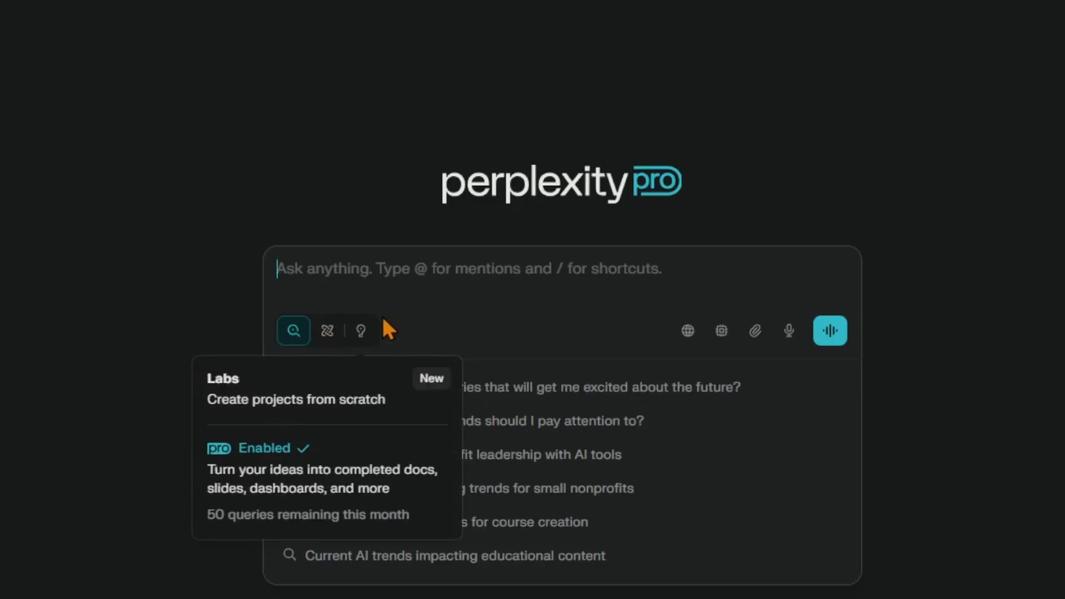
pyautogui.click(691, 337)
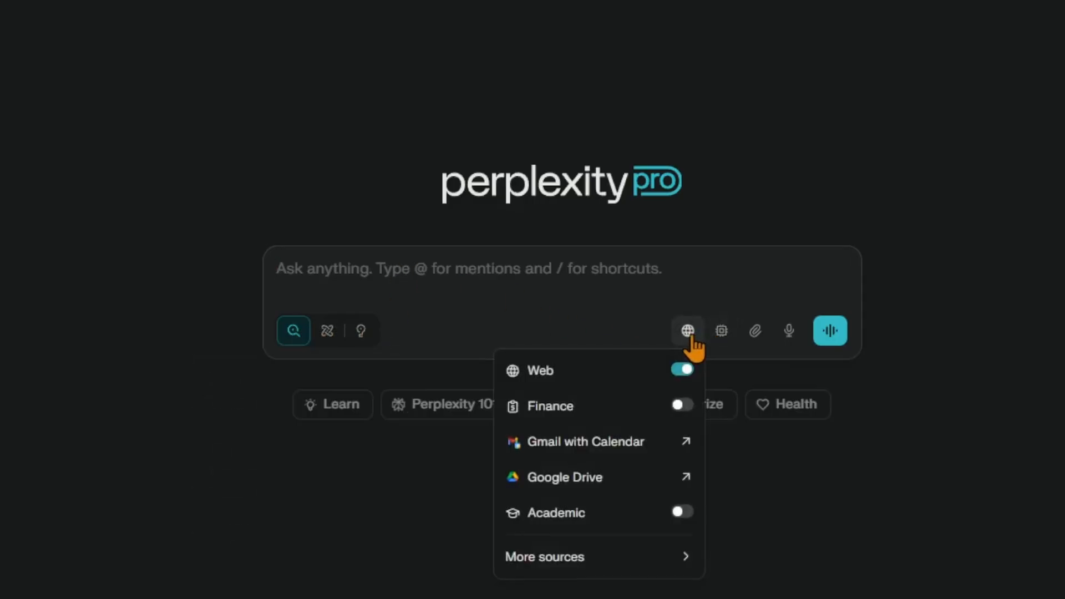
pyautogui.click(721, 332)
pyautogui.click(603, 279)
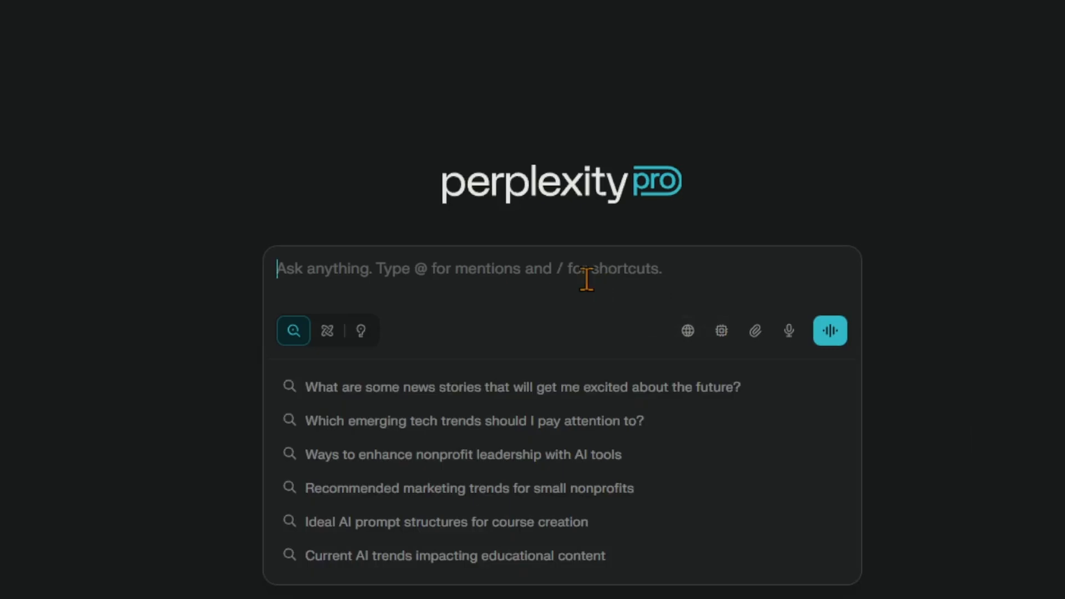
pyautogui.click(164, 172)
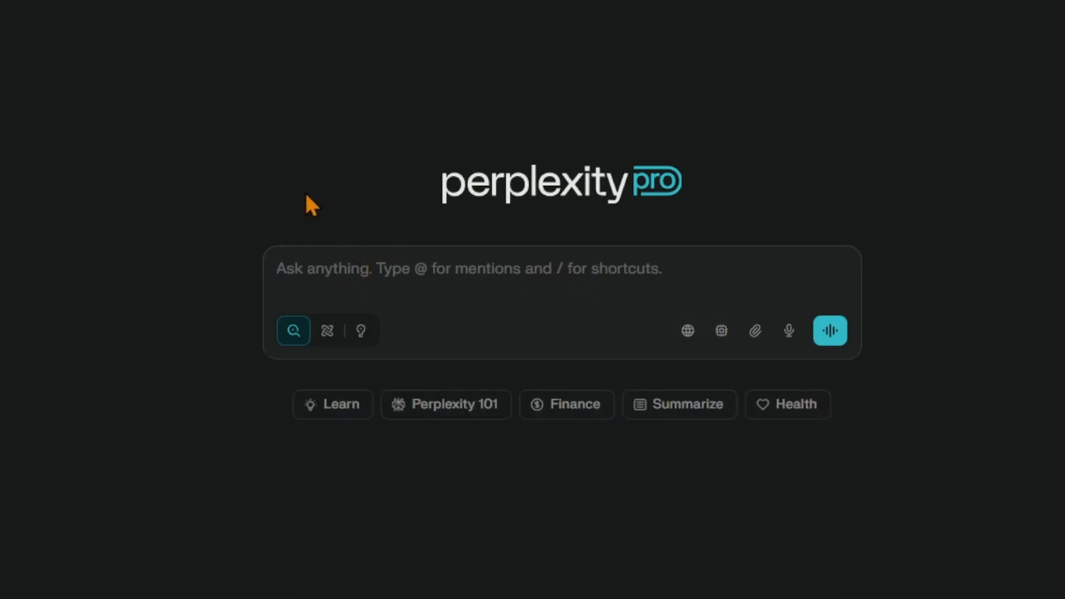
# Run the /quote shortcut from the prompt to get a motivational quote
pyautogui.click(353, 259)
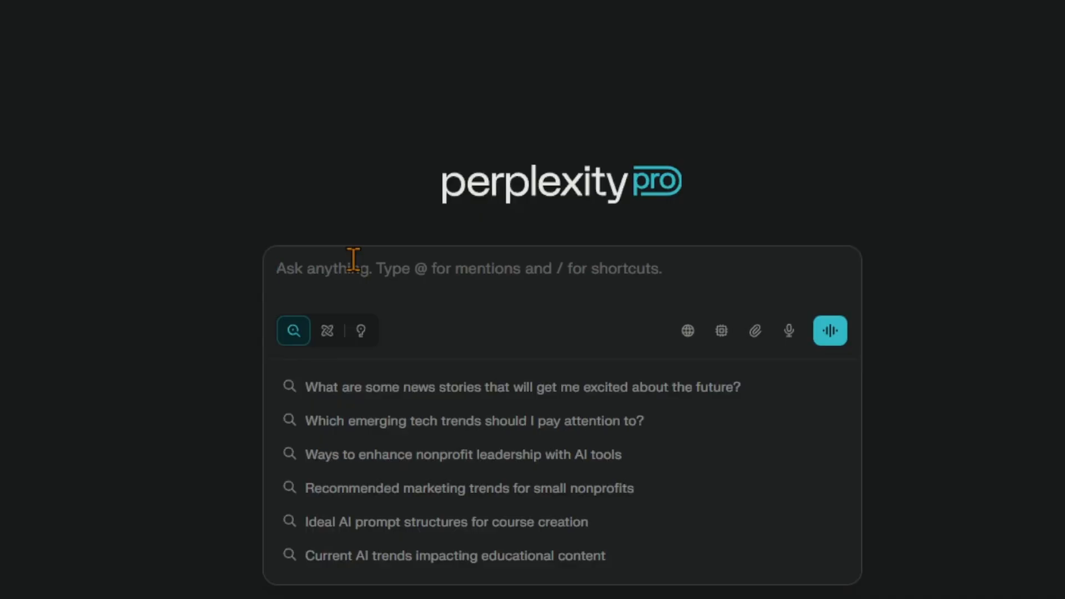
pyautogui.write('/quote')
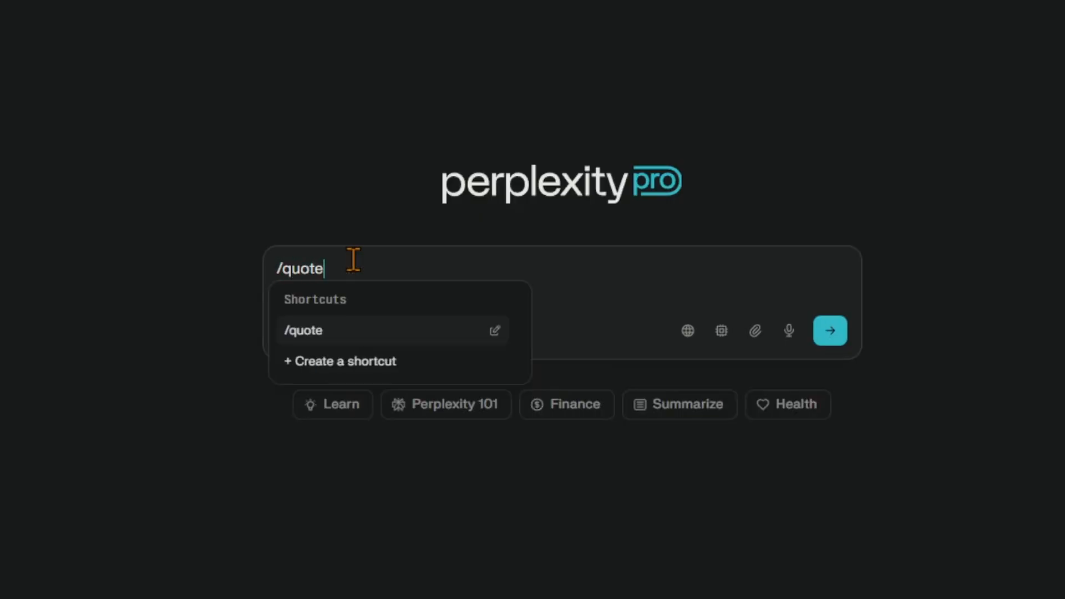
pyautogui.press('Return')
pyautogui.press('Return')
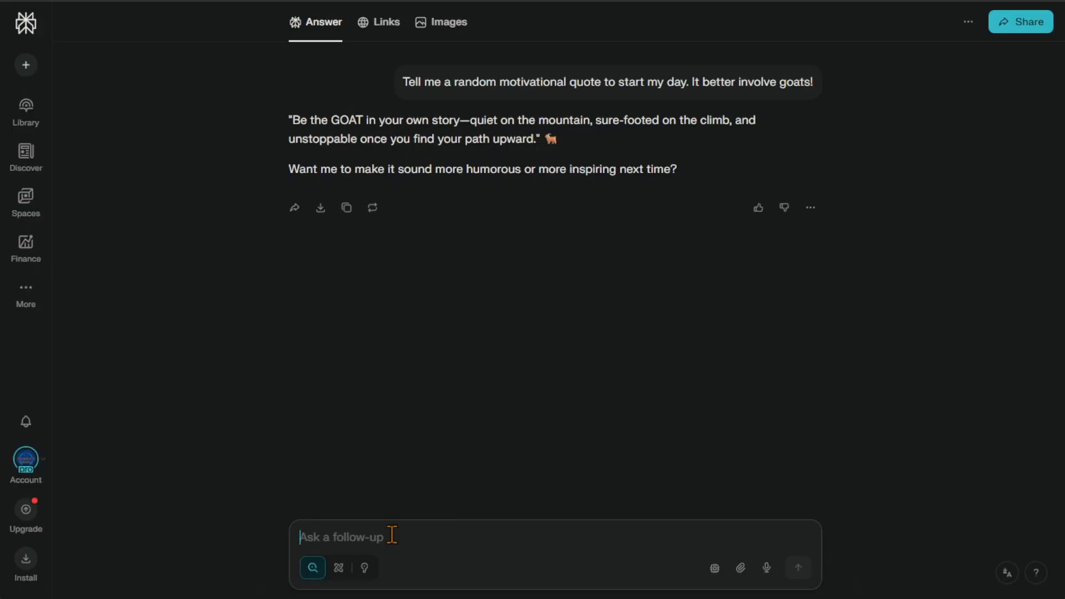
# Start a new thread, try the /quote shortcut with extra text in its prompt, and clear the prompt again
pyautogui.click(26, 67)
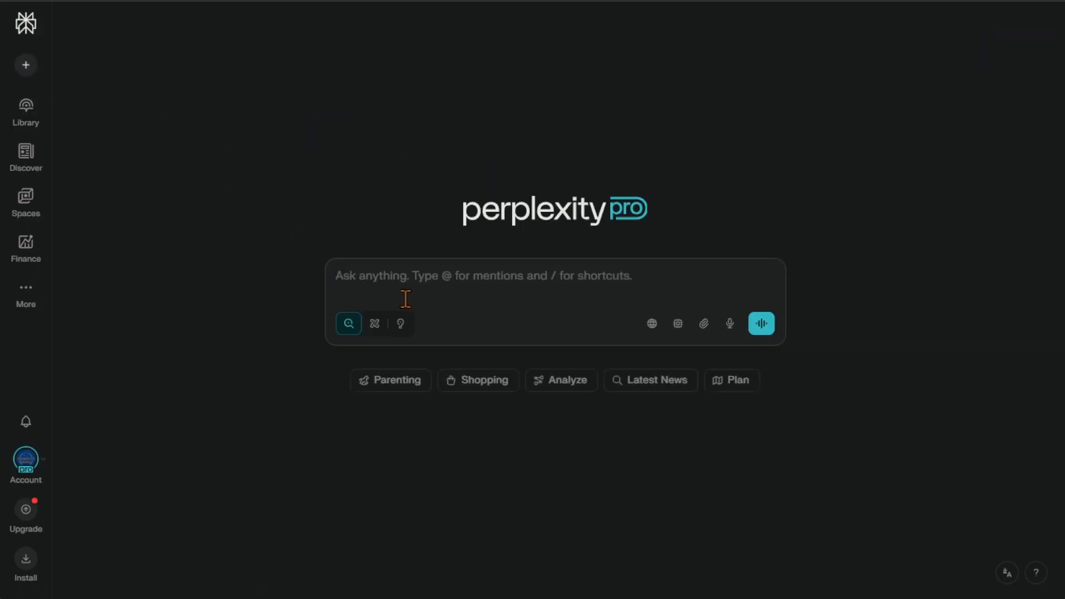
pyautogui.write('/')
pyautogui.click(414, 333)
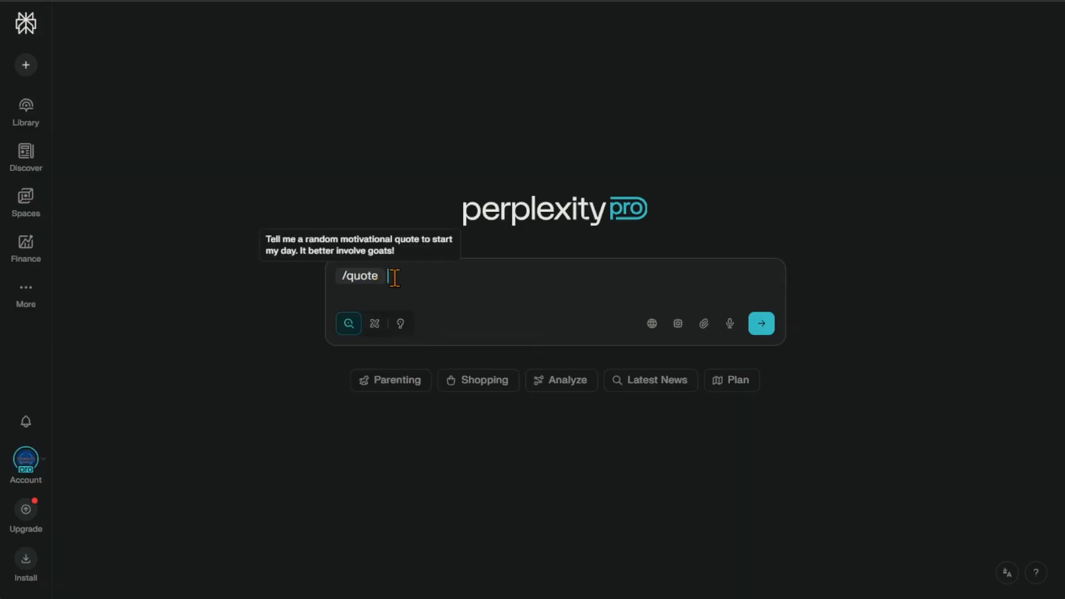
pyautogui.write('ter')
pyautogui.press('BackSpace')
pyautogui.press('BackSpace')
pyautogui.press('BackSpace')
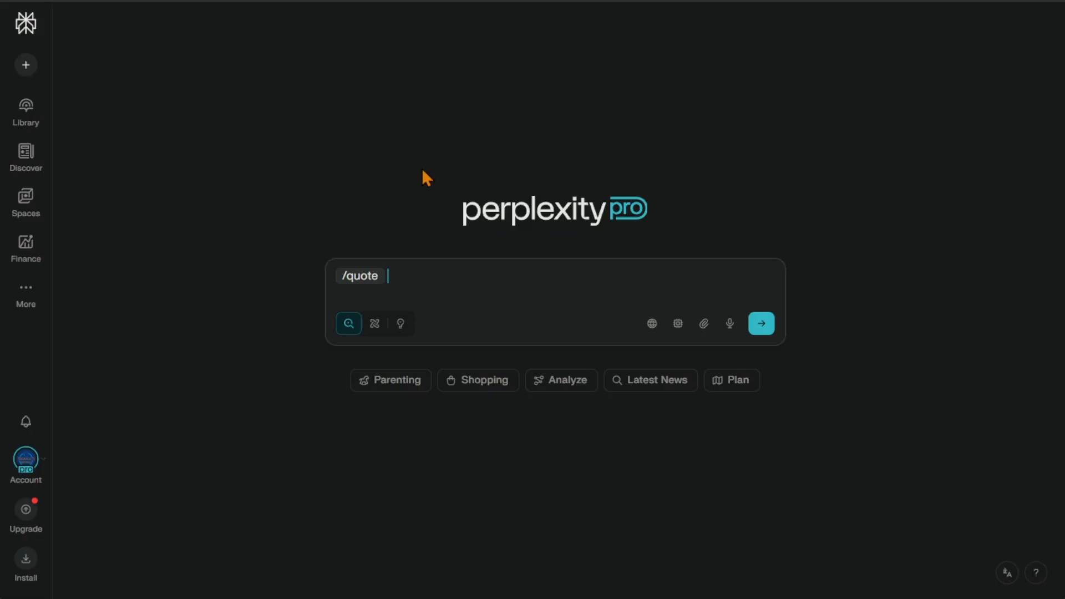
pyautogui.press('BackSpace')
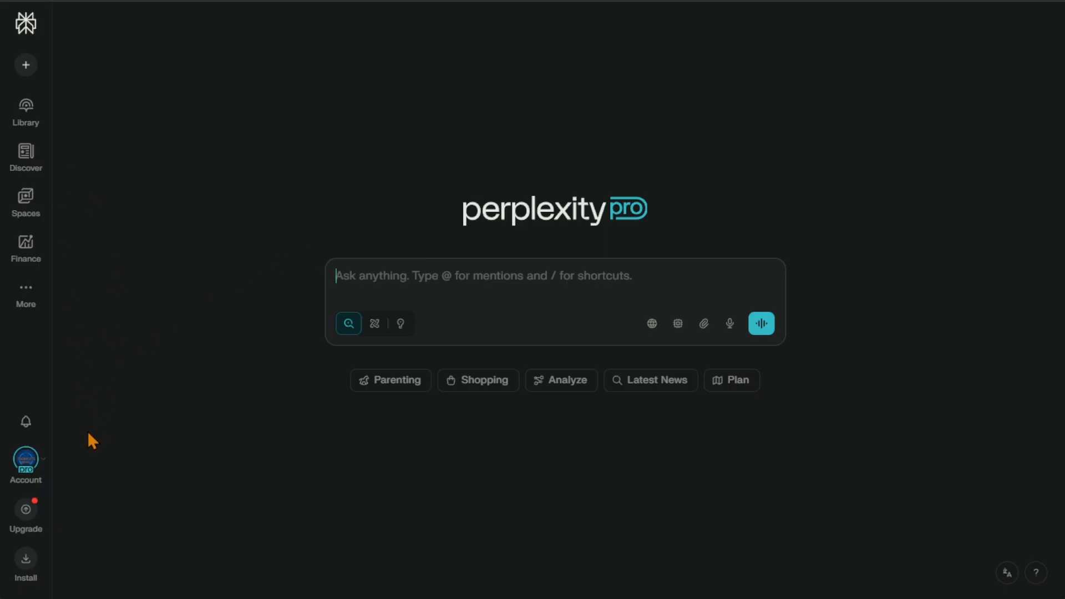
# Locate the Shortcuts entry among the account settings and view the shortcut list in the prompt, leaving the prompt empty
pyautogui.click(26, 460)
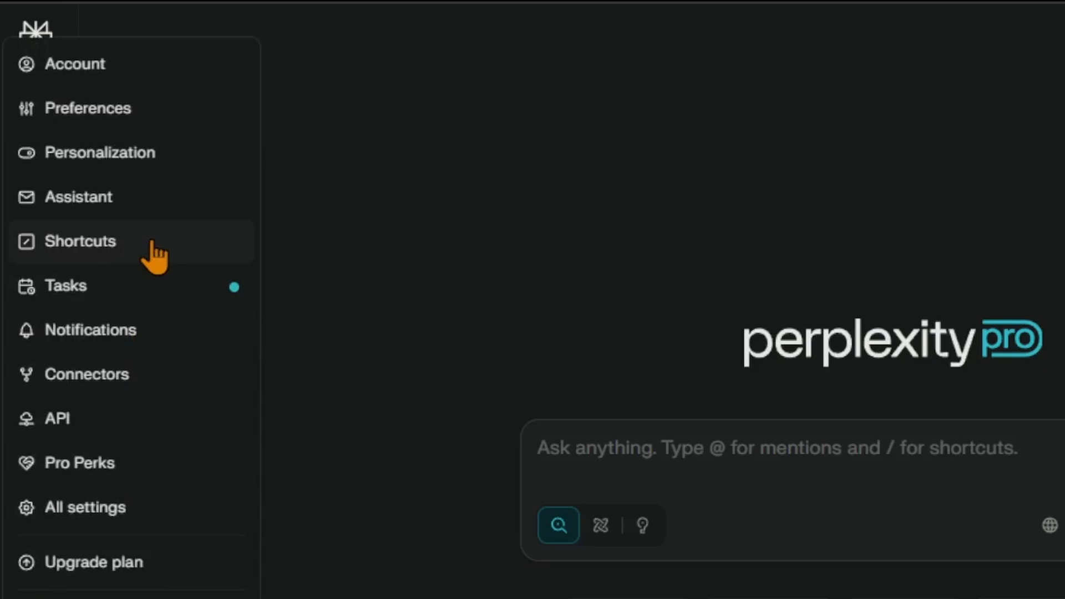
pyautogui.click(567, 242)
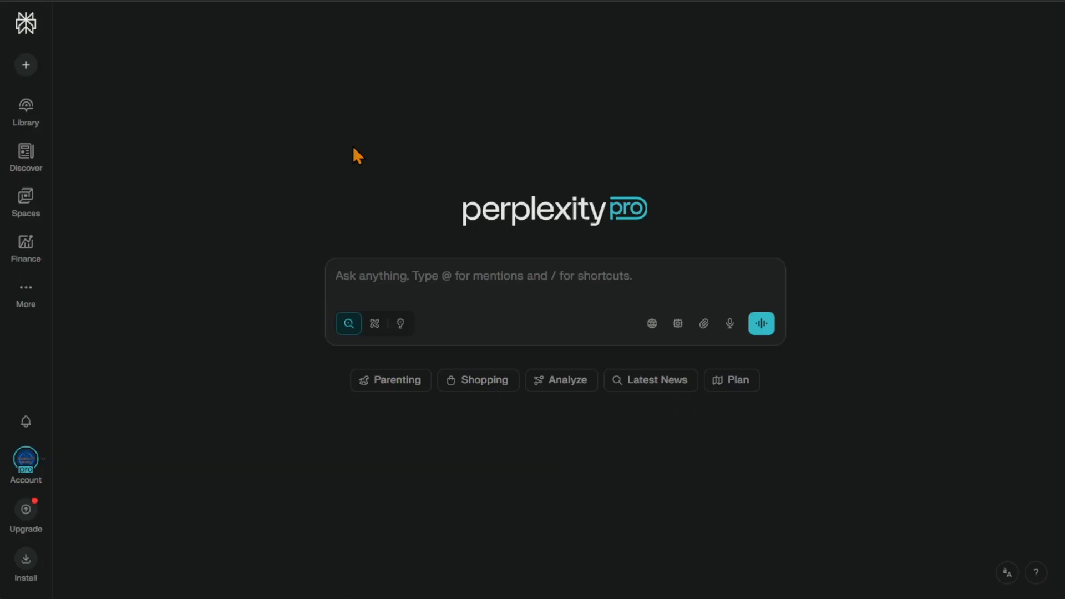
pyautogui.click(542, 273)
pyautogui.write('/')
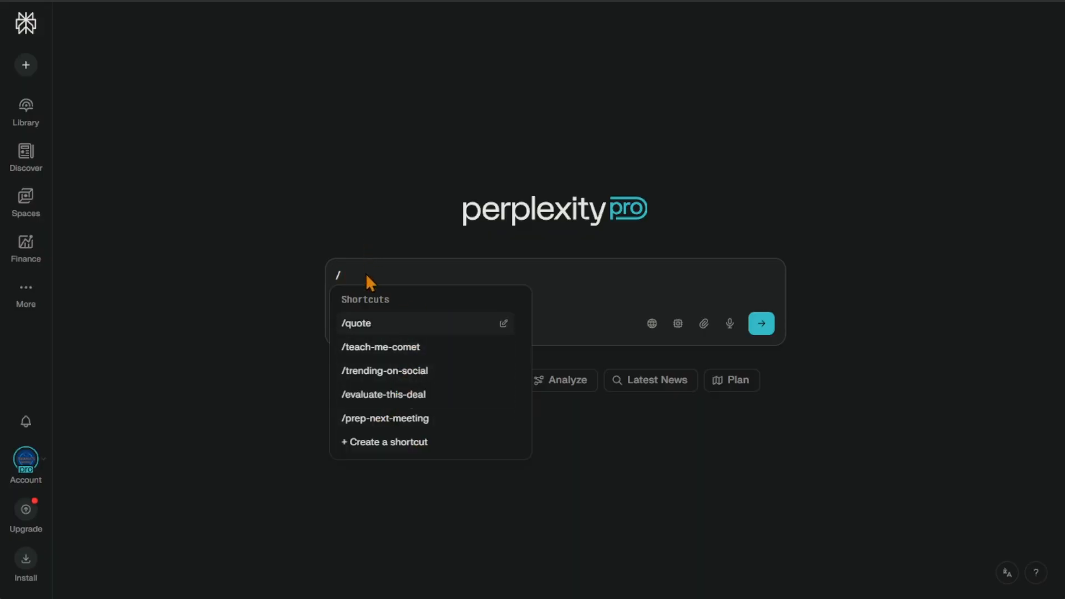
pyautogui.press('BackSpace')
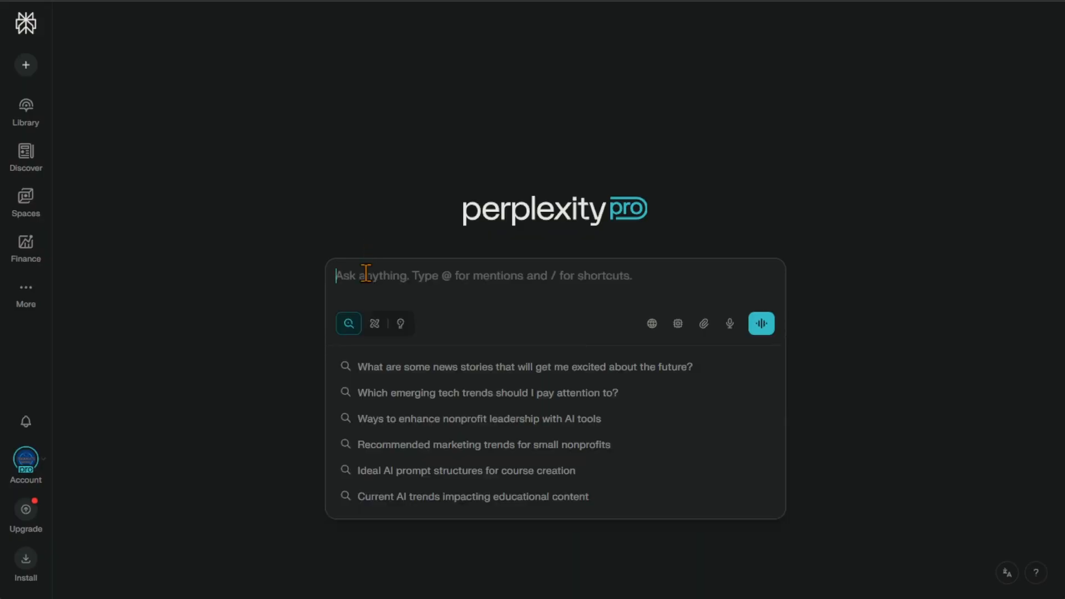
pyautogui.click(375, 211)
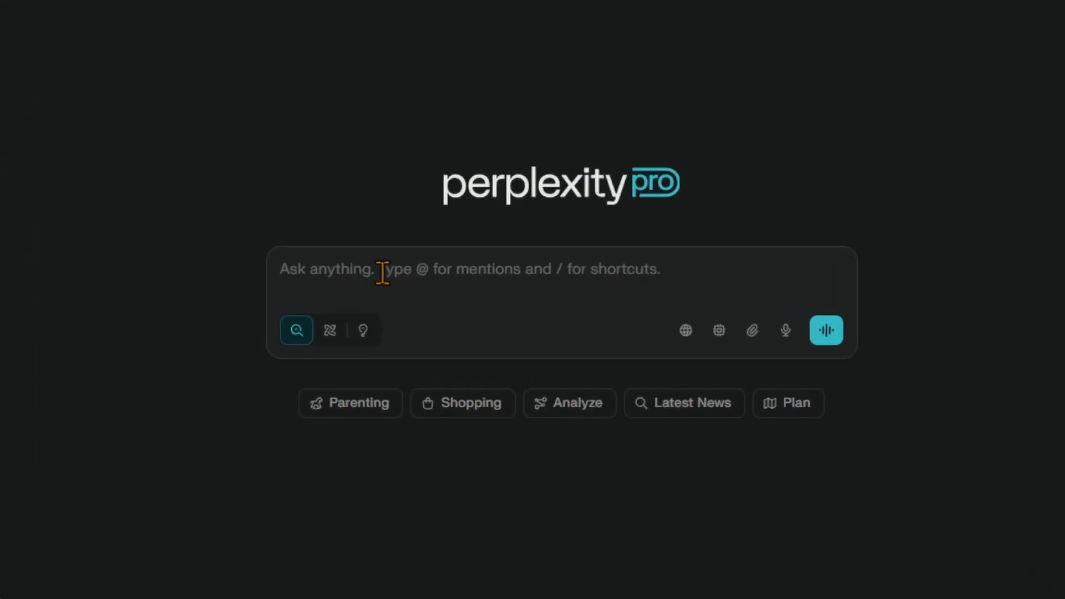
# Bring up the shortcut list in the prompt and open a blank new shortcut to view its name and instructions fields
pyautogui.click(357, 269)
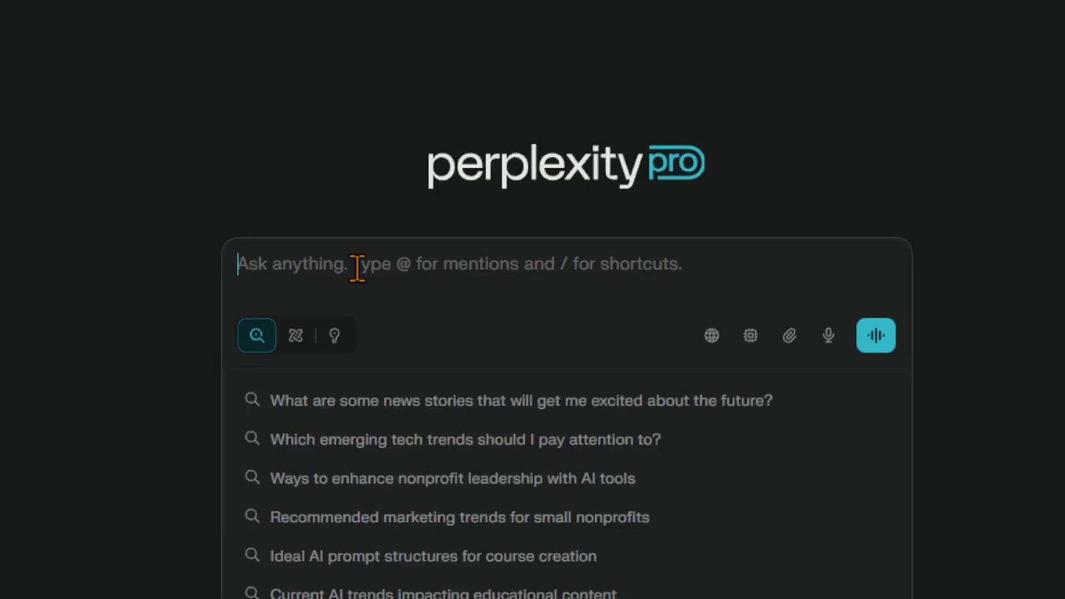
pyautogui.write('/')
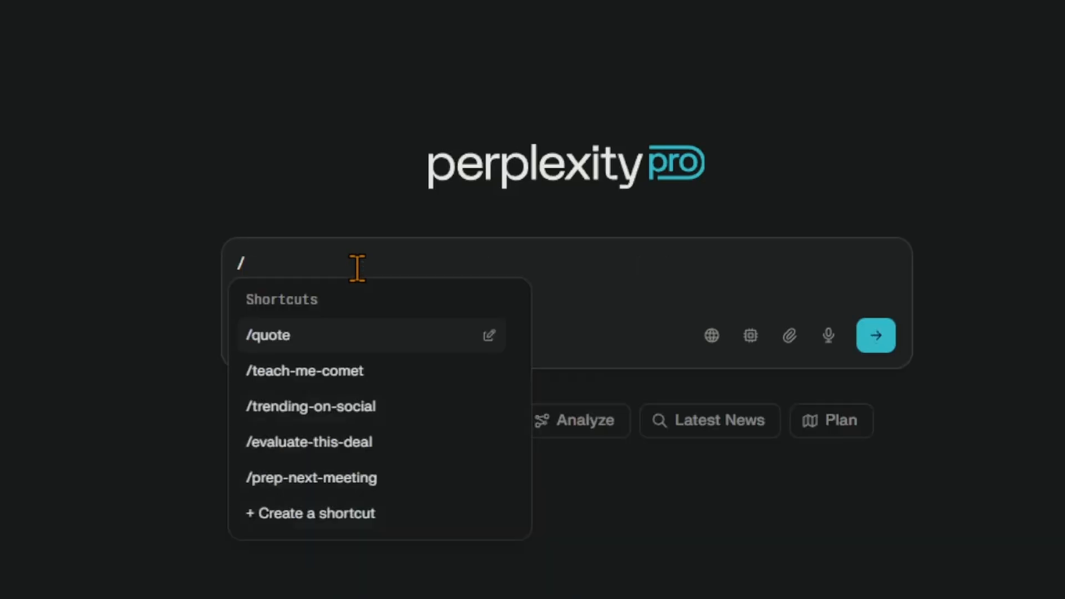
pyautogui.moveTo(314, 349)
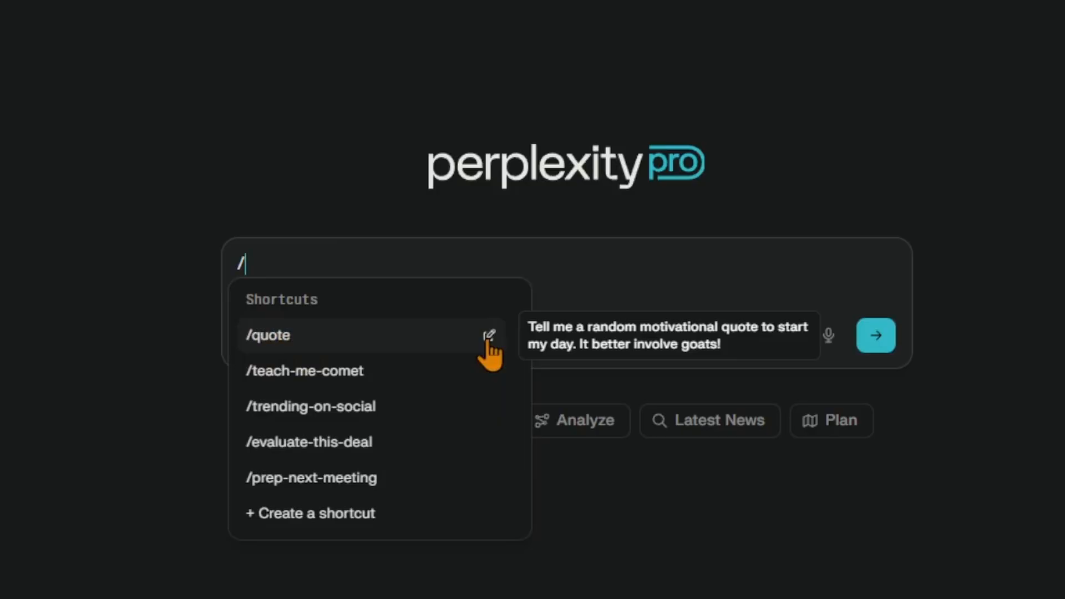
pyautogui.click(302, 518)
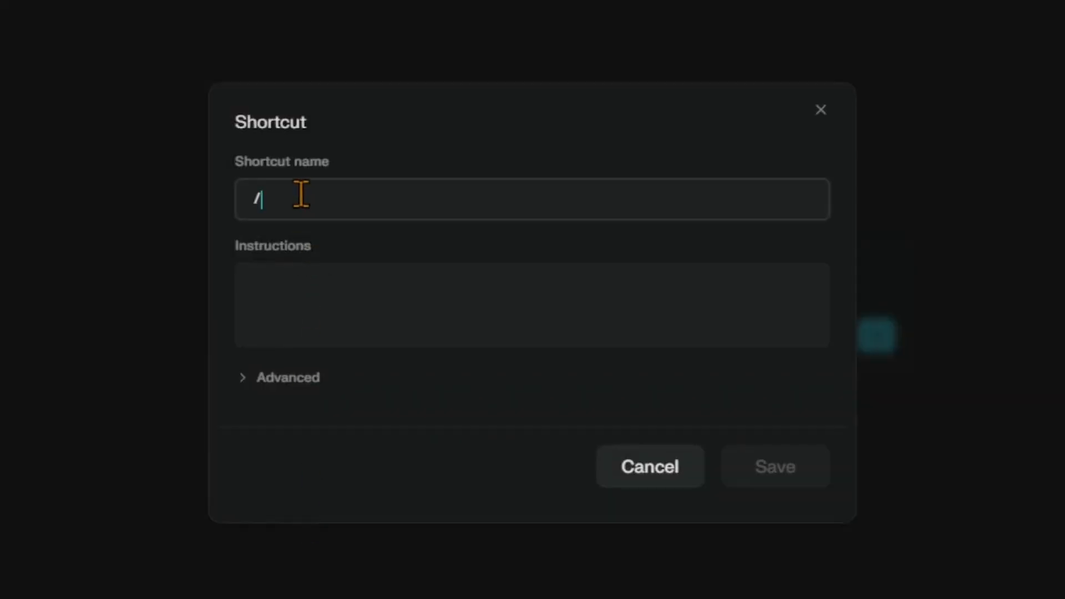
pyautogui.click(336, 285)
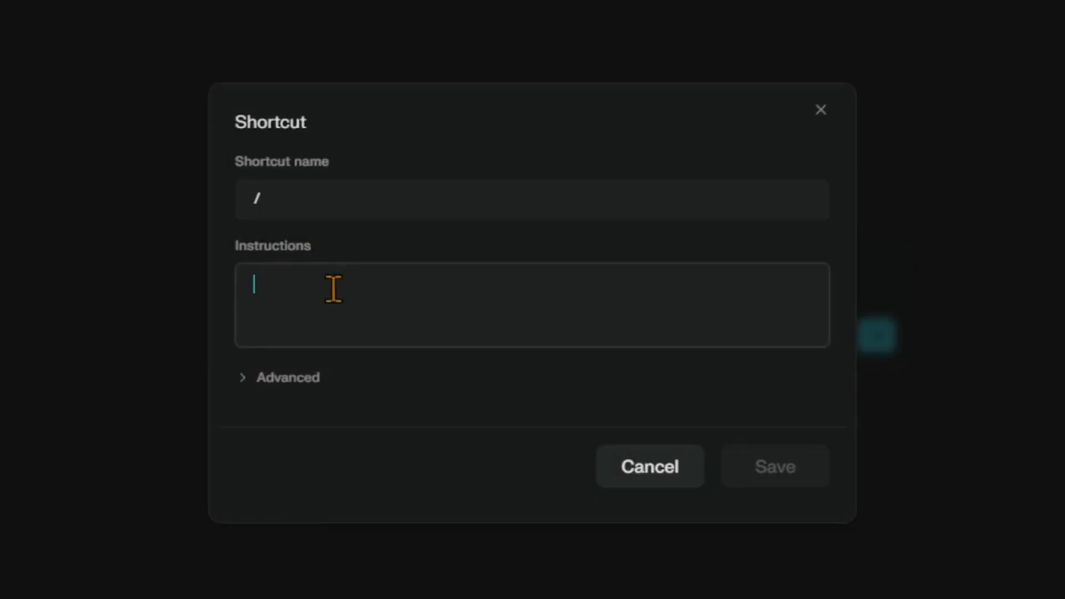
# View the advanced mode, model and source options of the new shortcut, and close the form without saving
pyautogui.click(243, 380)
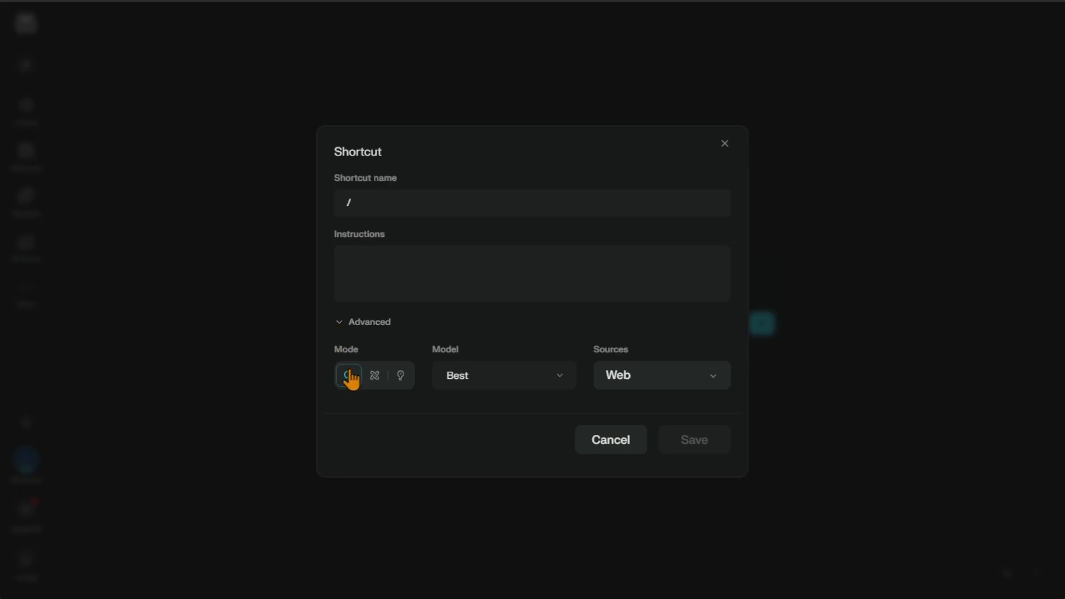
pyautogui.moveTo(350, 375)
pyautogui.click(461, 373)
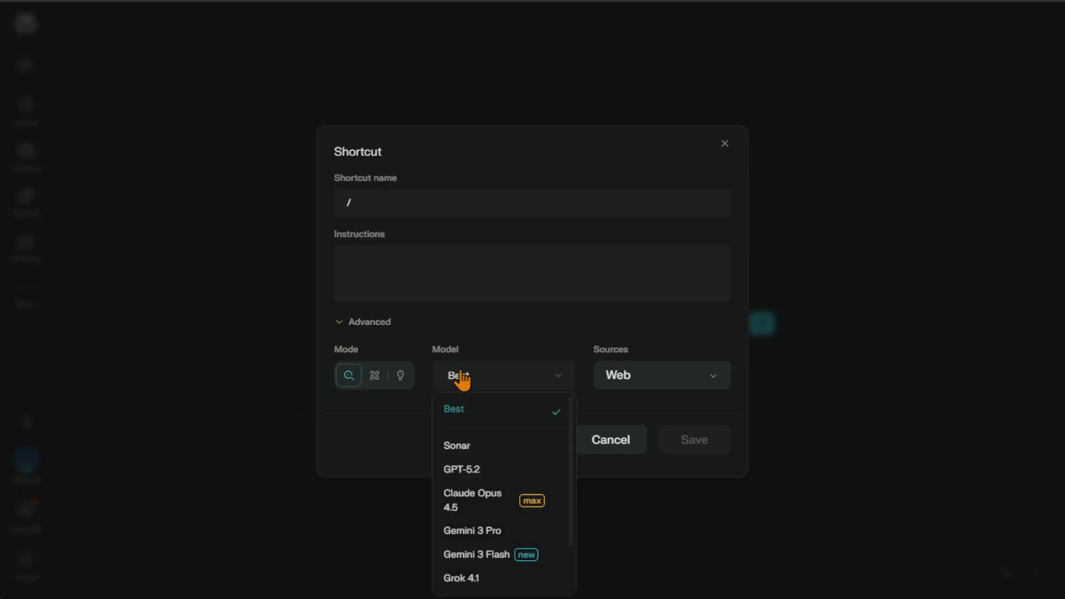
pyautogui.click(462, 373)
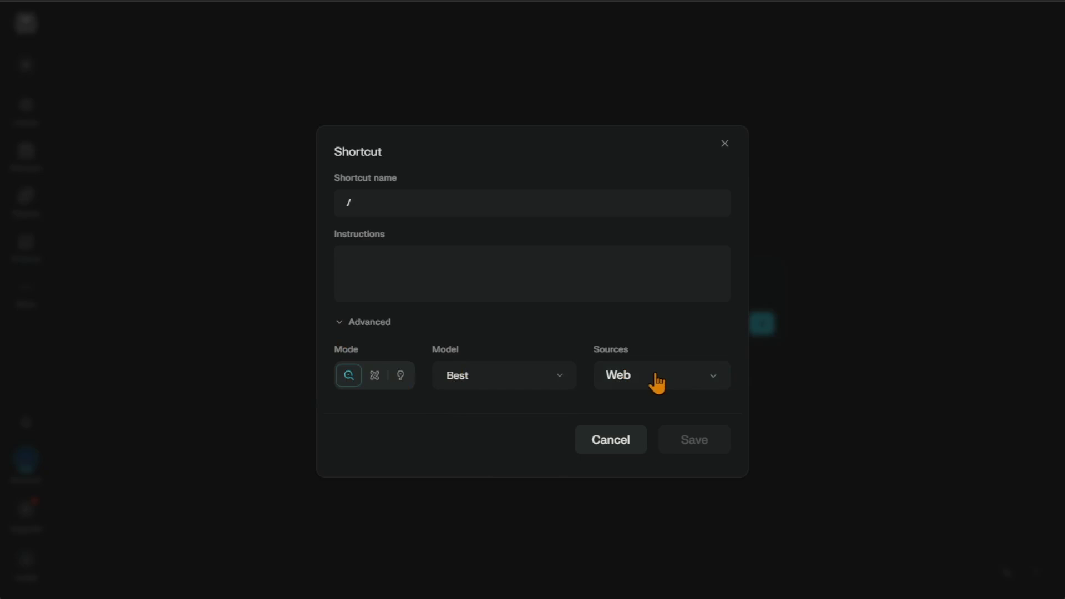
pyautogui.click(342, 325)
pyautogui.click(348, 352)
pyautogui.click(333, 327)
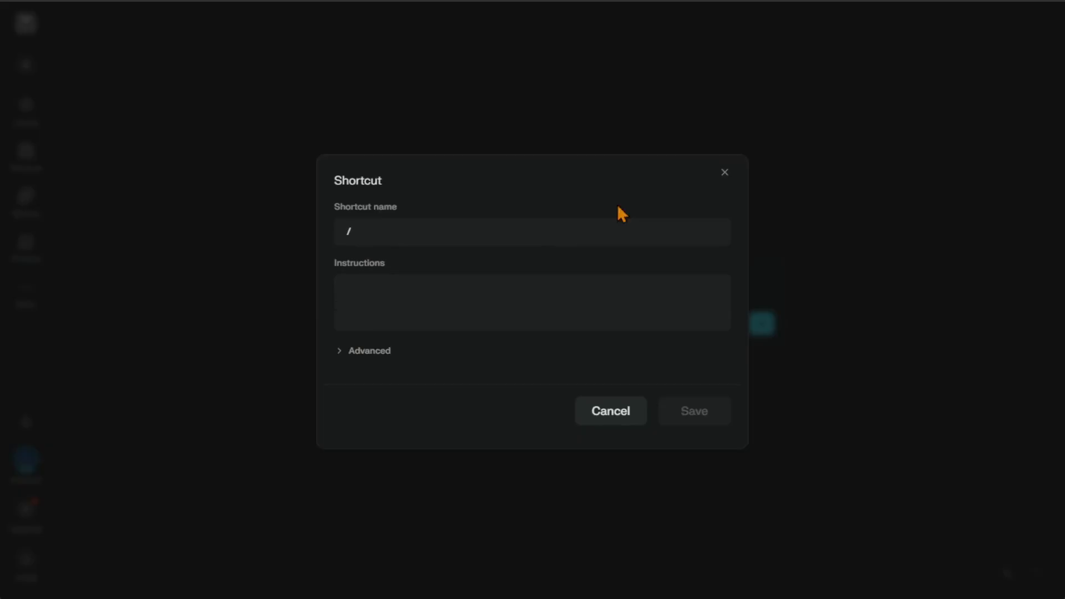
pyautogui.click(726, 171)
# List the shortcuts again from the prompt, view the /teach-me-comet description, and dismiss the list
pyautogui.click(482, 272)
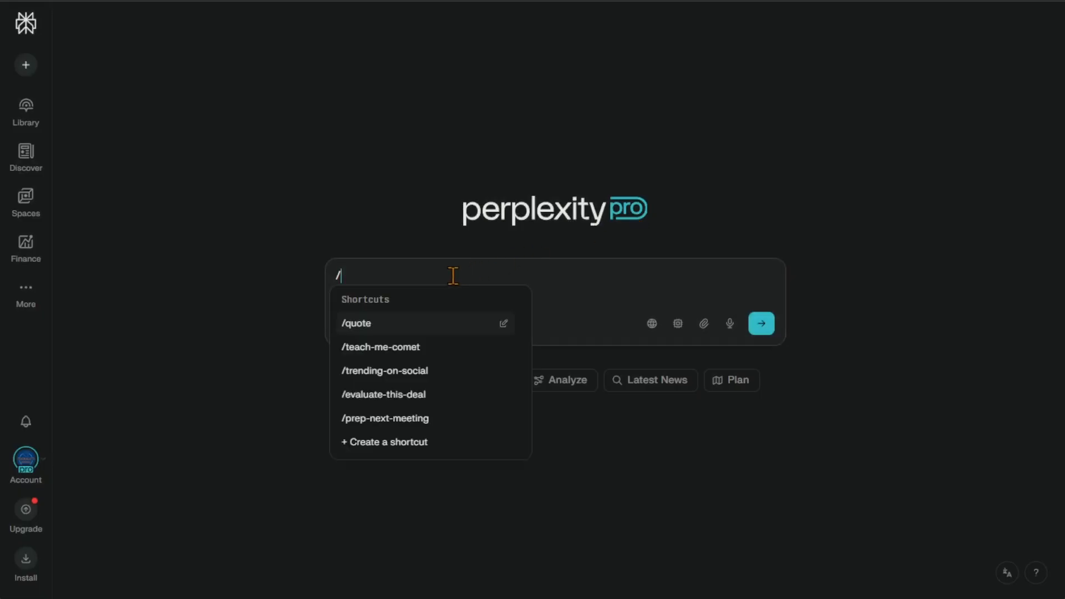
pyautogui.press('BackSpace')
pyautogui.write('/')
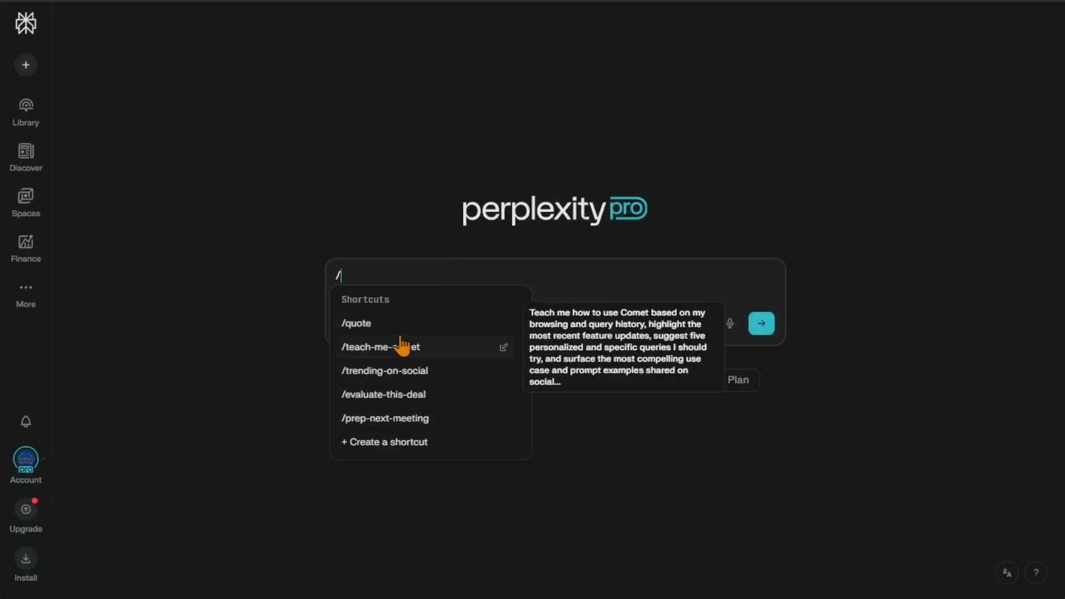
pyautogui.click(394, 232)
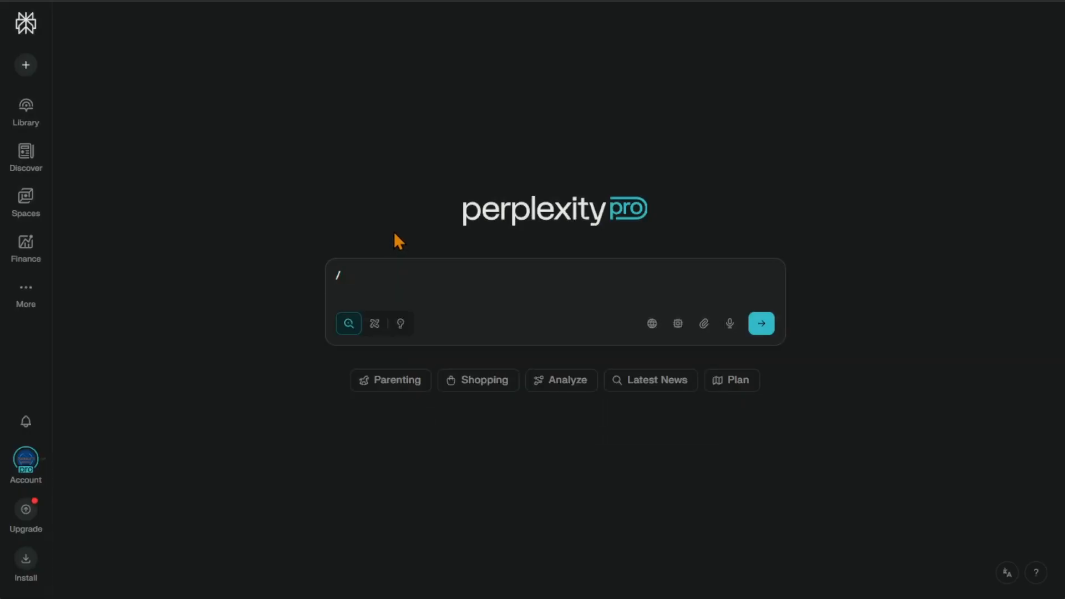